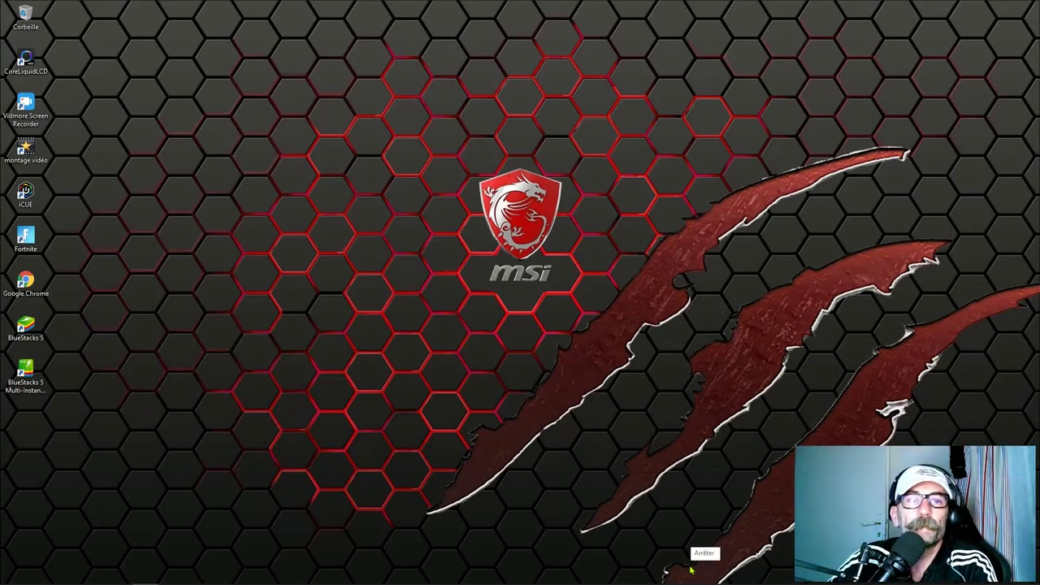
pyautogui.click(681, 577)
pyautogui.moveTo(139, 43); pyautogui.dragTo(329, 122)
pyautogui.doubleClick(329, 121)
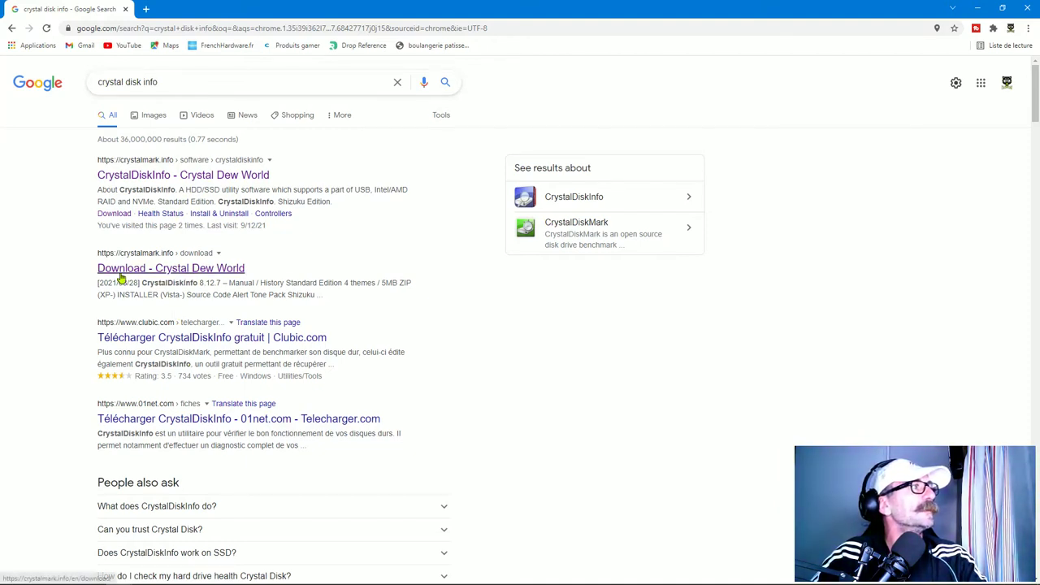
# - Download the standard edition ZIP of CrystalDiskInfo 8.12.7 from the Crystal Dew World download page
pyautogui.click(227, 277)
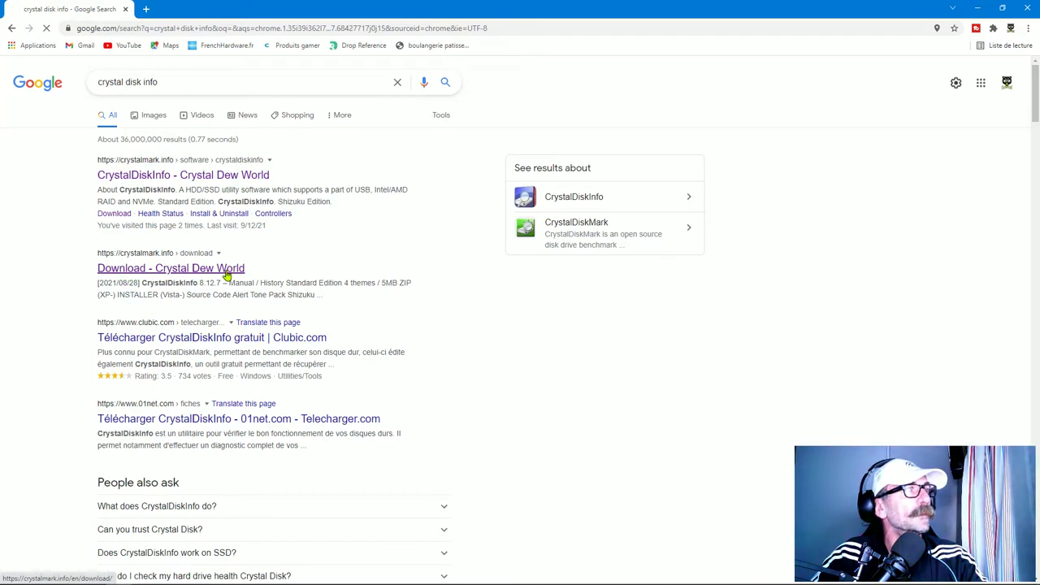
pyautogui.scroll(-2, 465, 348)
pyautogui.scroll(-4, 464, 354)
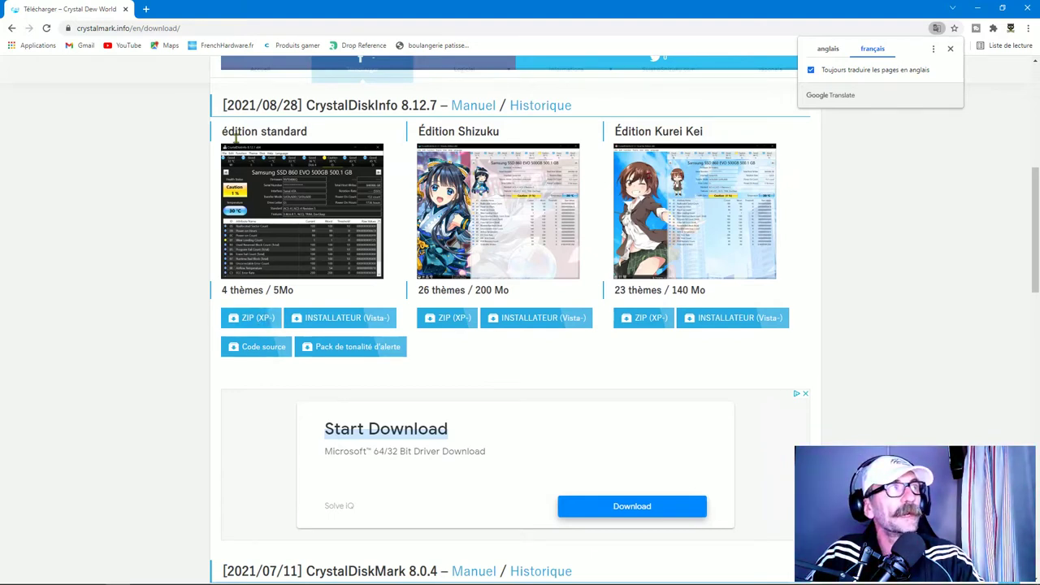
pyautogui.click(252, 322)
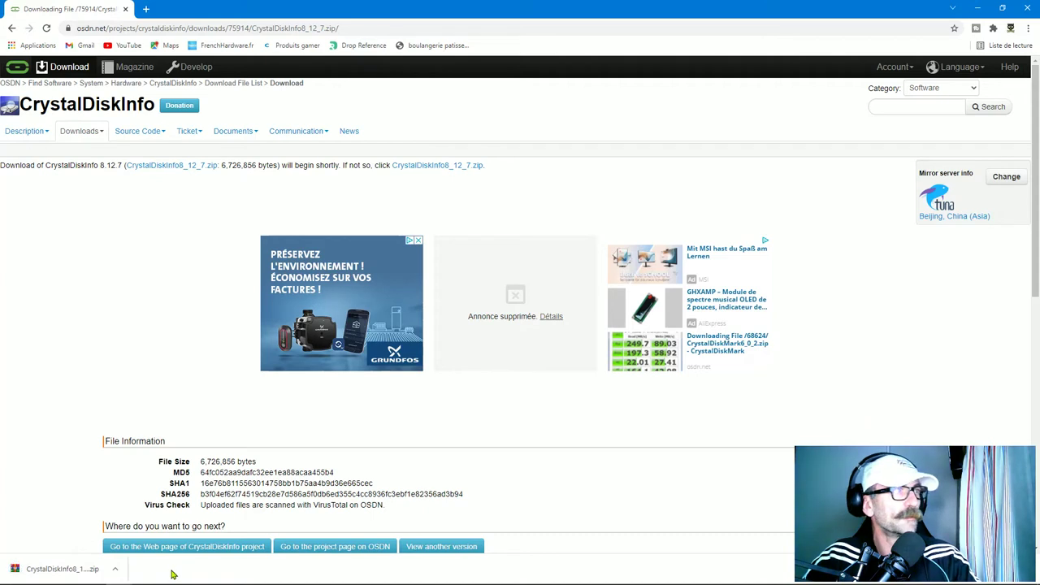
# - Extract the downloaded CrystalDiskInfo archive to the CrystalDiskInfo8_12_7 folder in Downloads, and close the archive and the browser
pyautogui.click(114, 569)
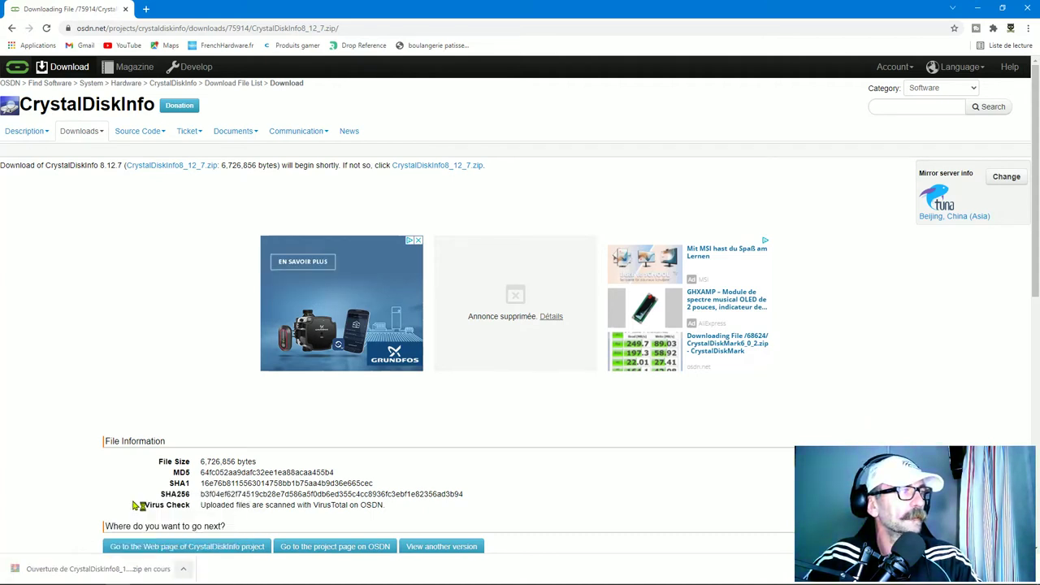
pyautogui.click(135, 502)
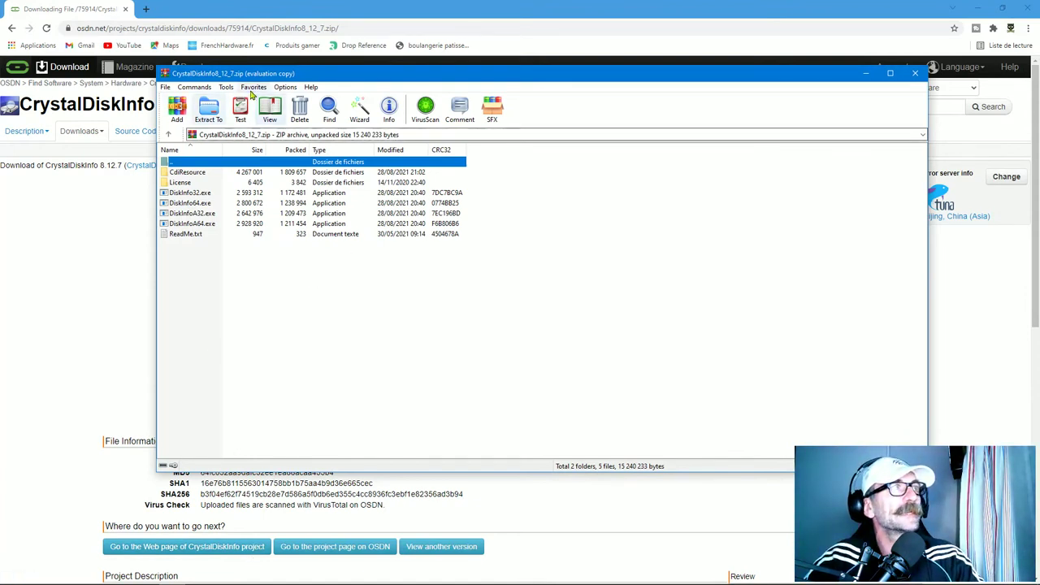
pyautogui.click(208, 110)
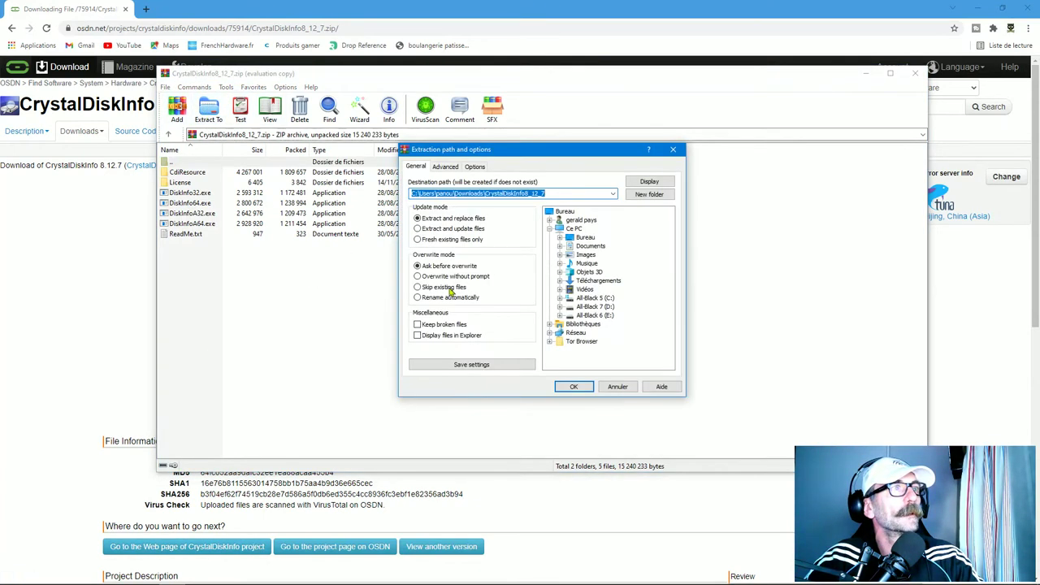
pyautogui.click(574, 387)
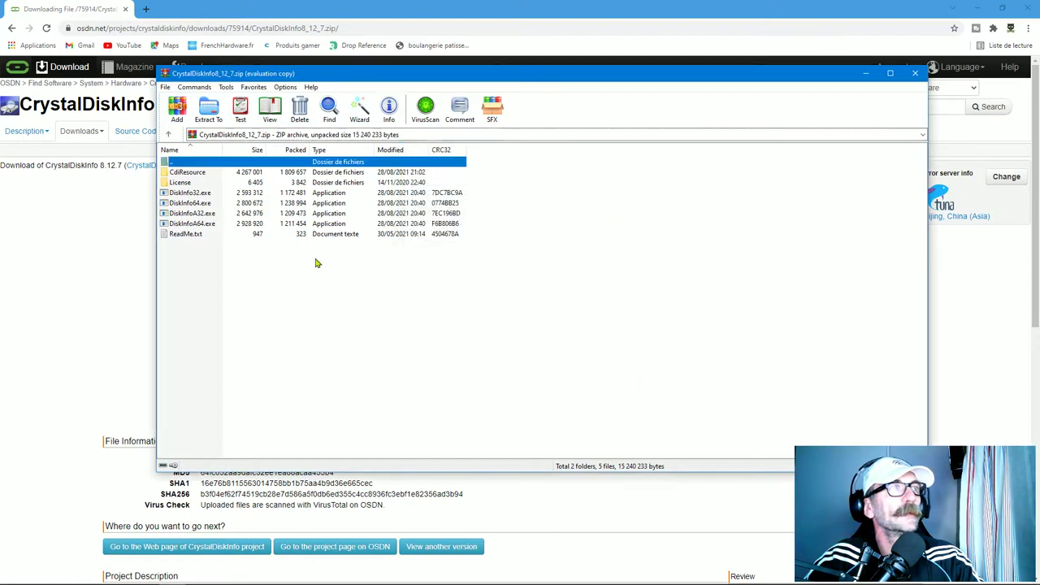
pyautogui.click(915, 73)
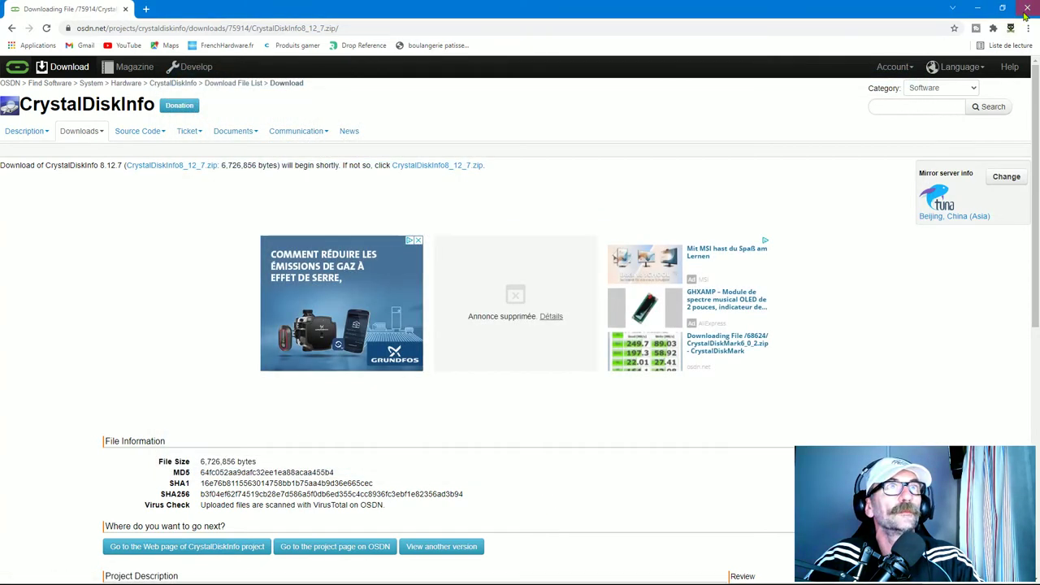
pyautogui.click(1027, 10)
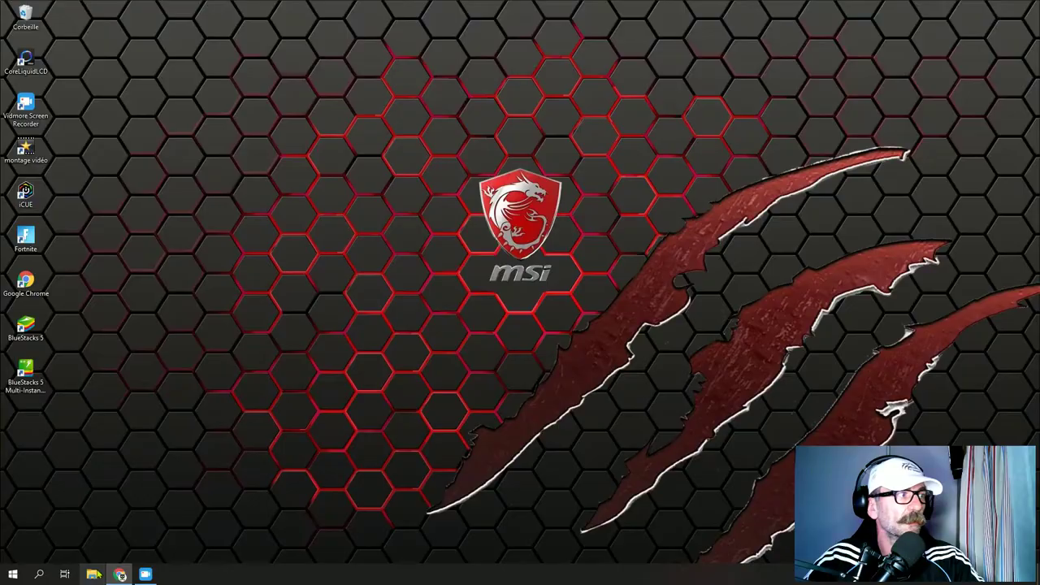
# - Delete the CrystalDiskInfo8_12_7 archive from the Téléchargements folder in File Explorer, keeping the extracted folder
pyautogui.click(93, 574)
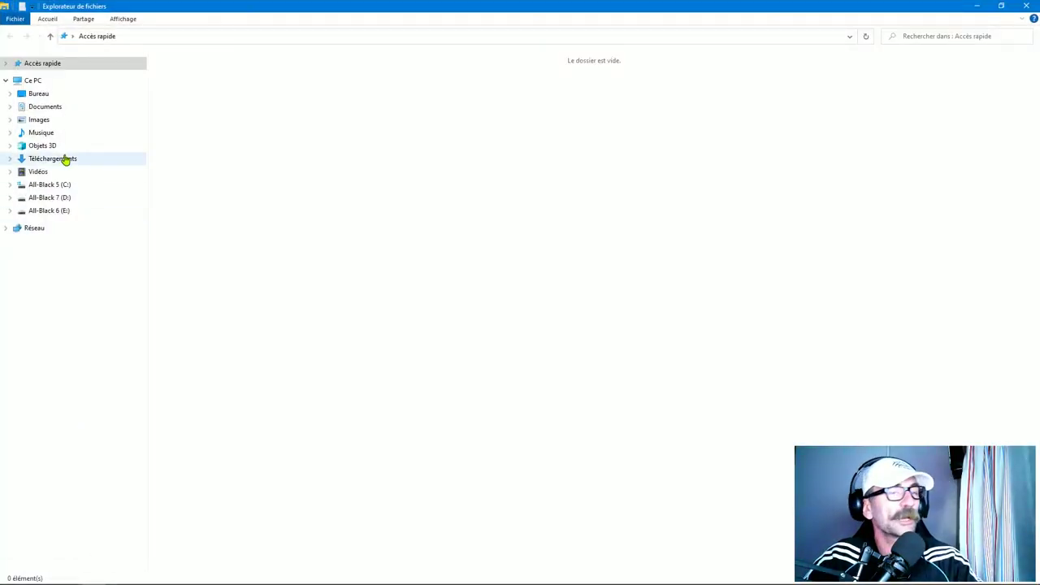
pyautogui.click(65, 159)
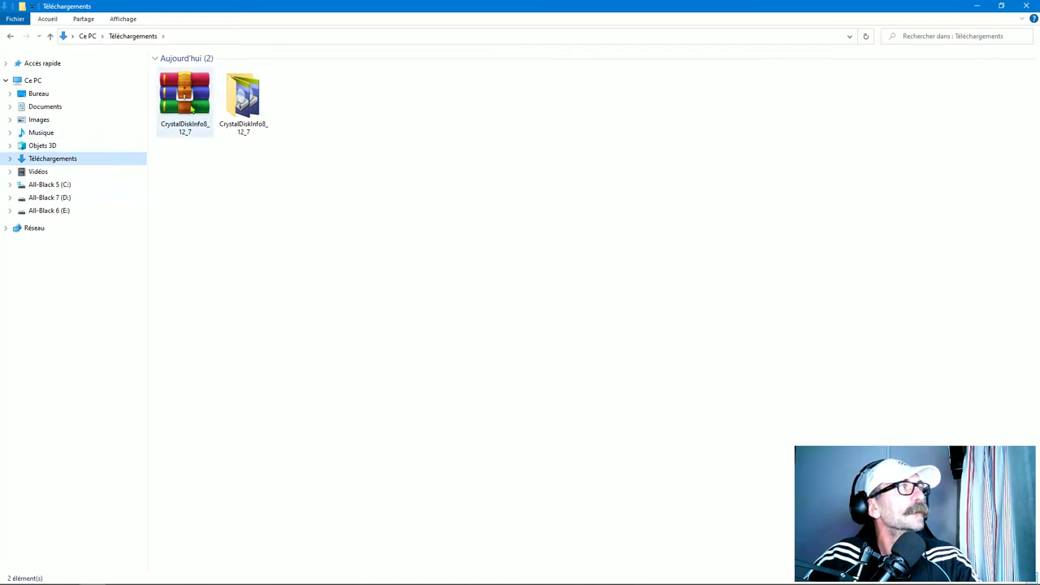
pyautogui.rightClick(193, 116)
pyautogui.click(217, 317)
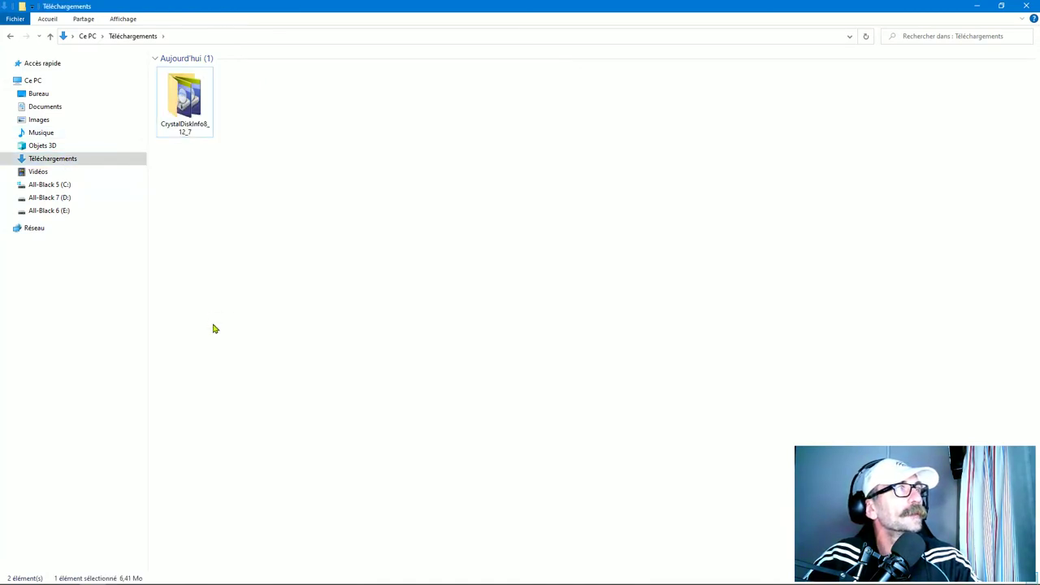
# - Launch DiskInfo64 from the extracted folder, examine the health status and S.M.A.R.T. attributes of drives C:, D: and E:, and close it
pyautogui.doubleClick(198, 116)
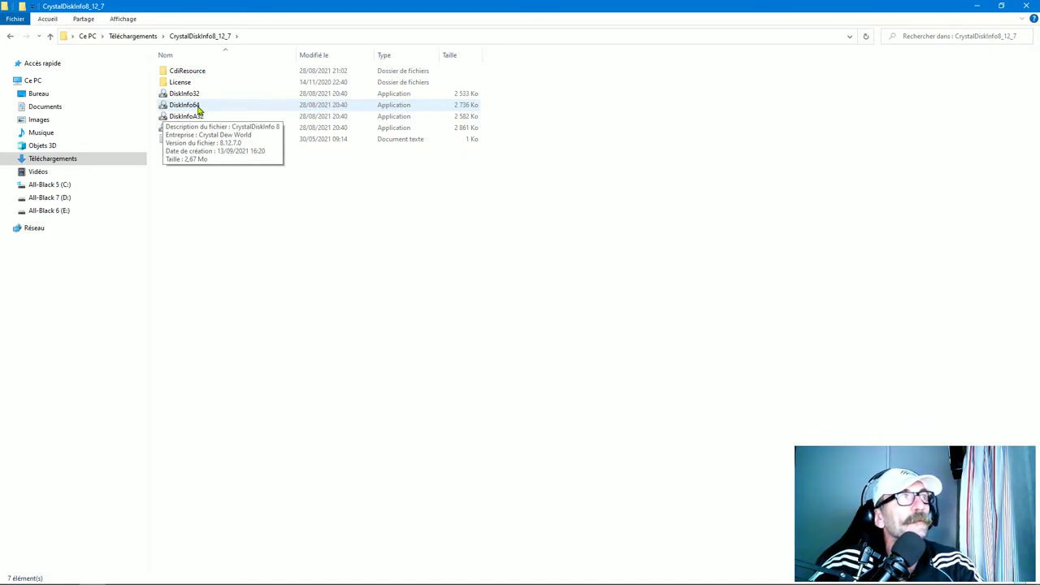
pyautogui.doubleClick(198, 107)
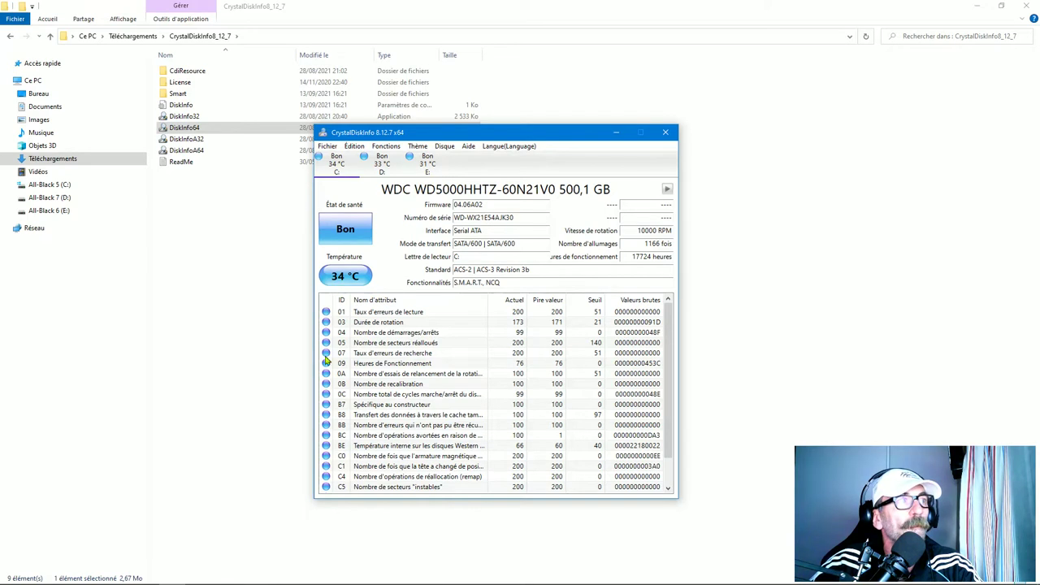
pyautogui.scroll(-1, 668, 390)
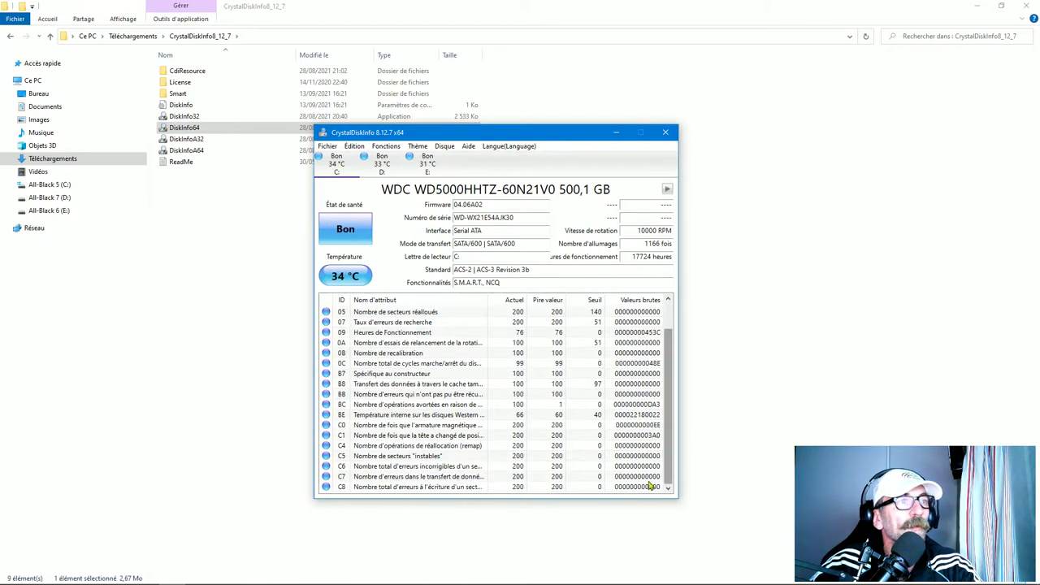
pyautogui.click(665, 192)
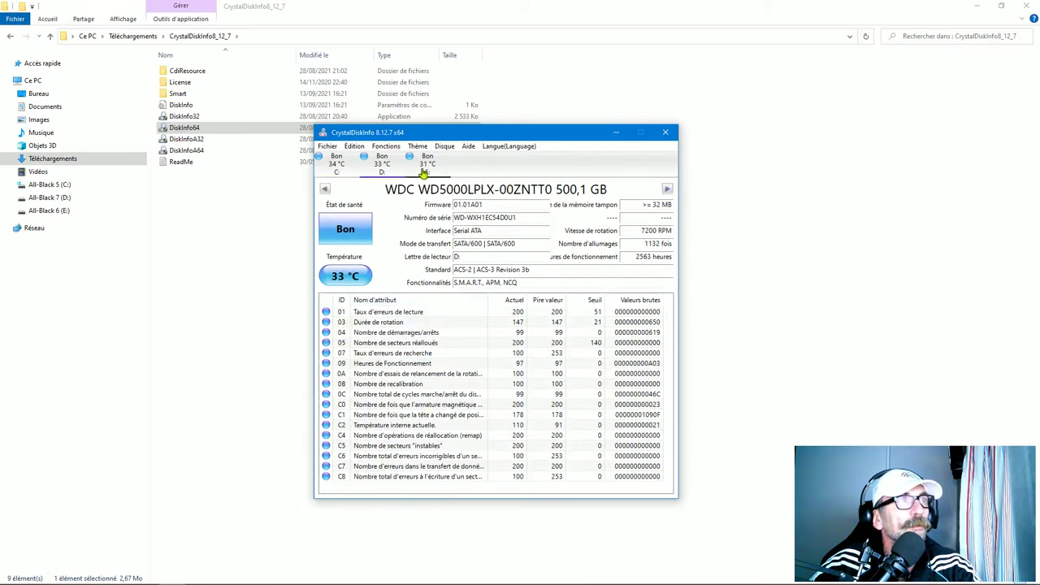
pyautogui.click(667, 189)
pyautogui.moveTo(667, 397); pyautogui.dragTo(671, 445)
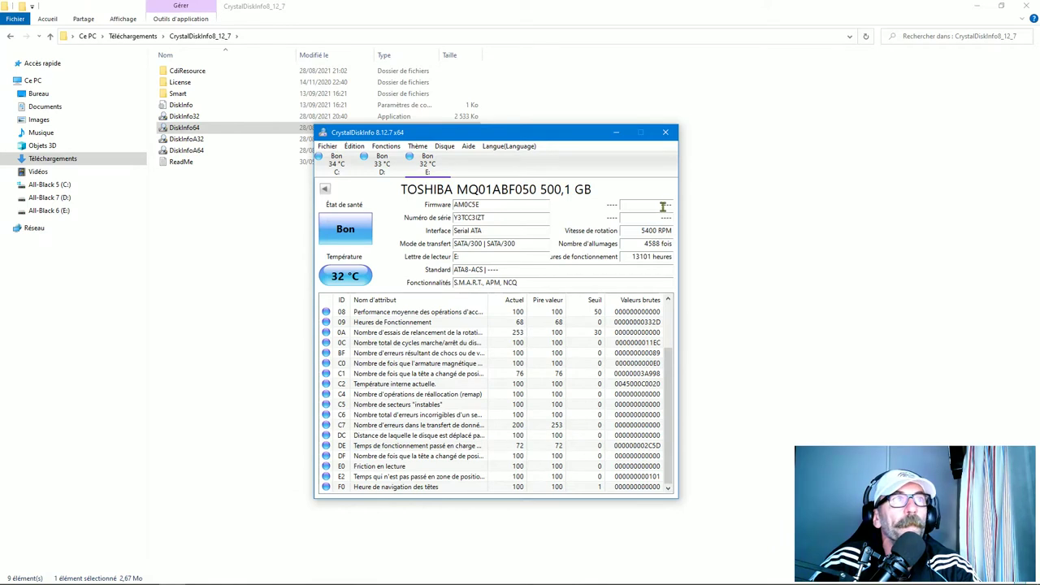
pyautogui.click(666, 132)
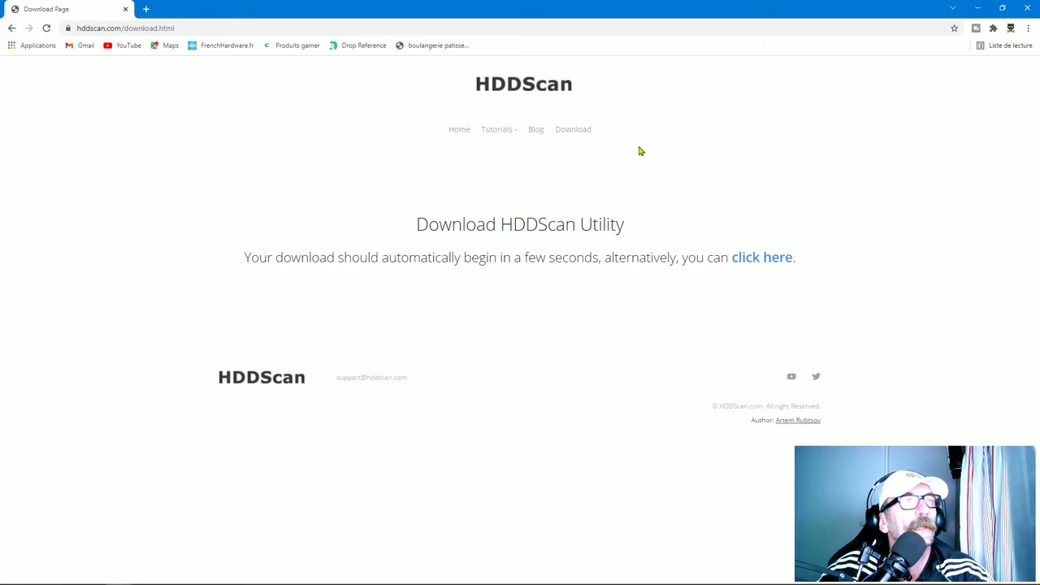
# - Download HDDScan.zip from the HDDScan download page and extract it to the HDDScan folder in Downloads
pyautogui.click(761, 260)
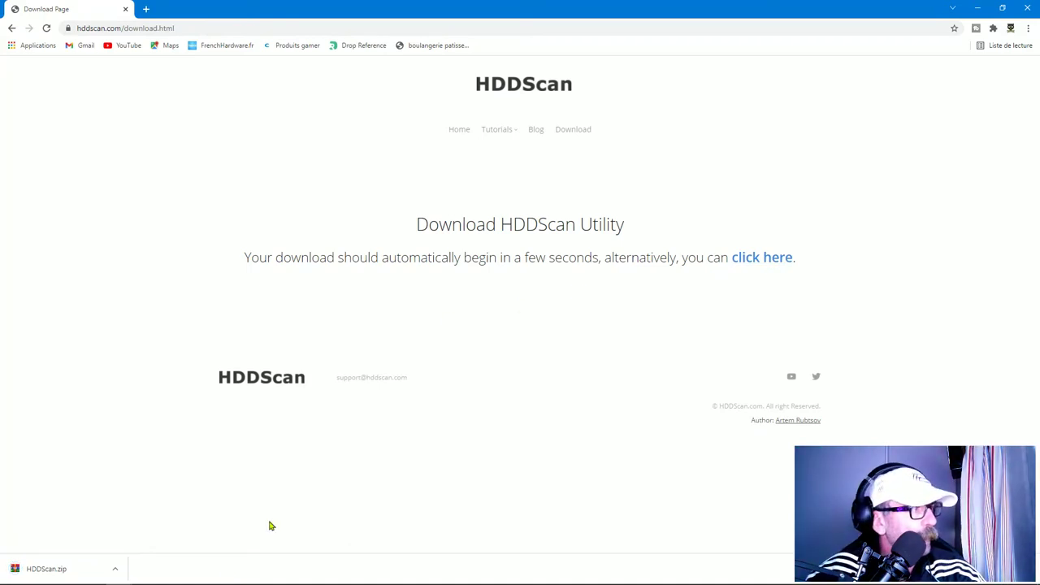
pyautogui.click(117, 569)
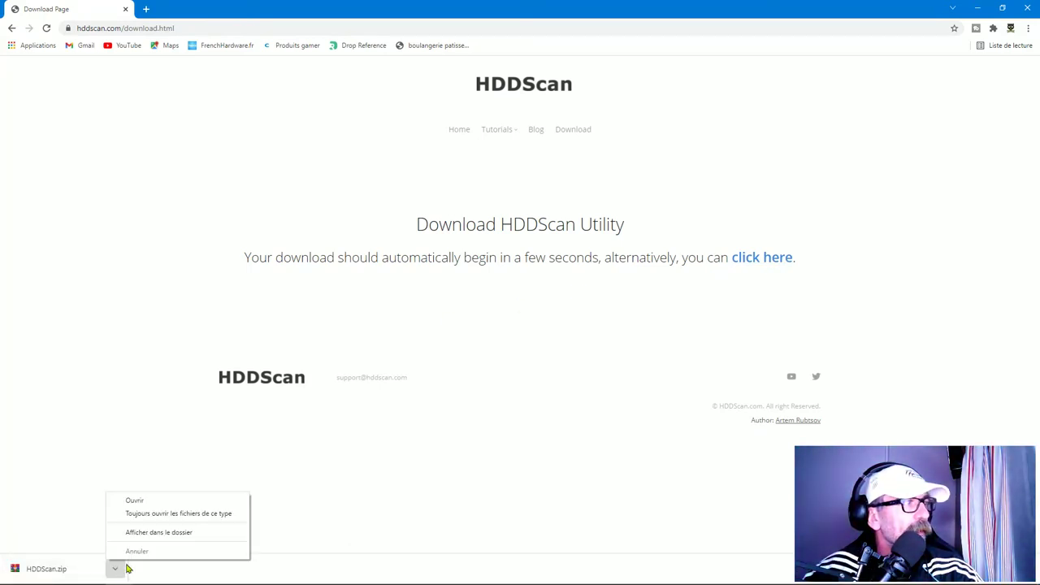
pyautogui.click(144, 497)
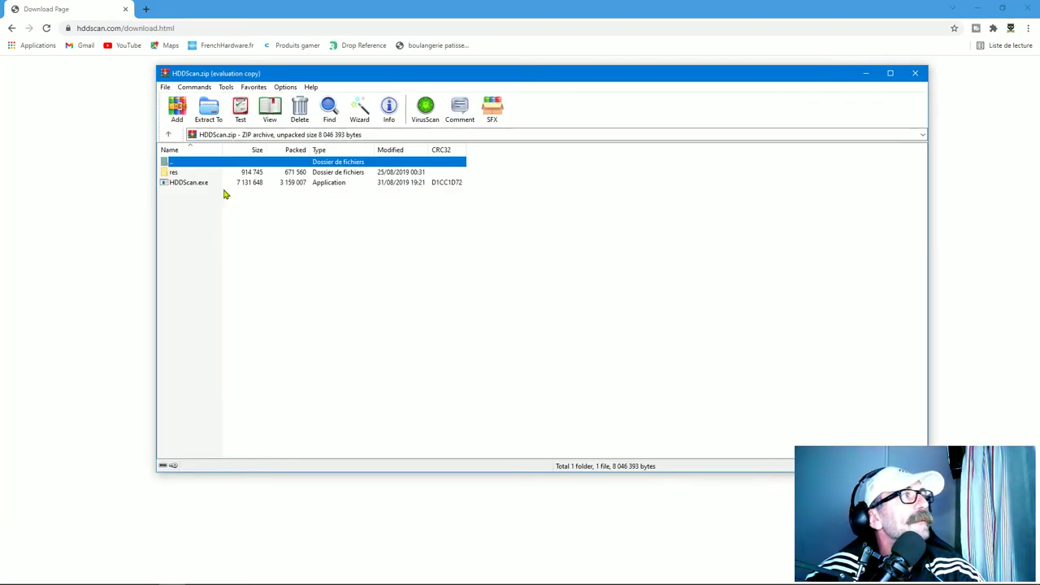
pyautogui.click(209, 113)
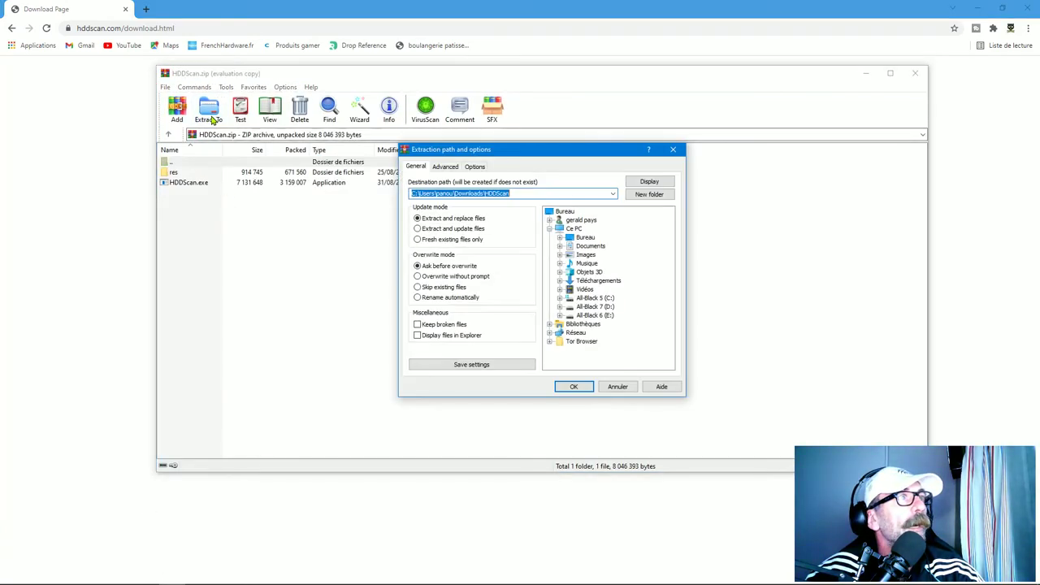
pyautogui.click(580, 387)
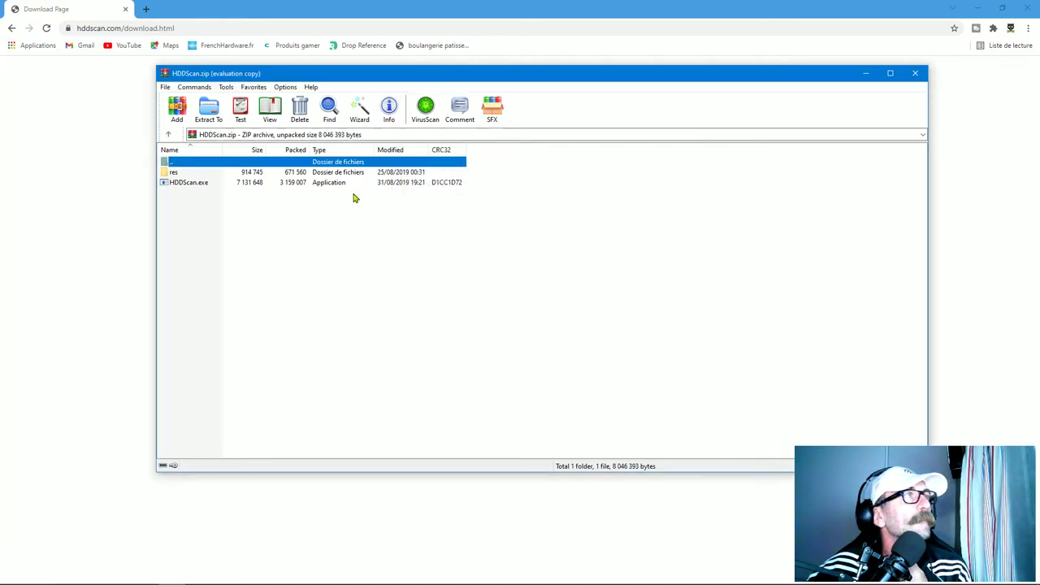
pyautogui.click(207, 114)
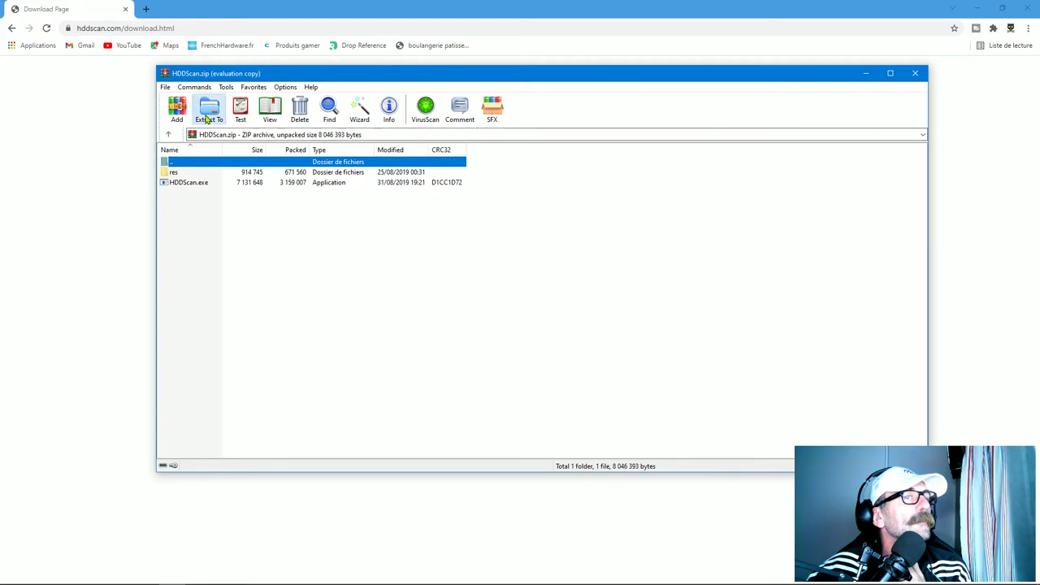
pyautogui.click(568, 387)
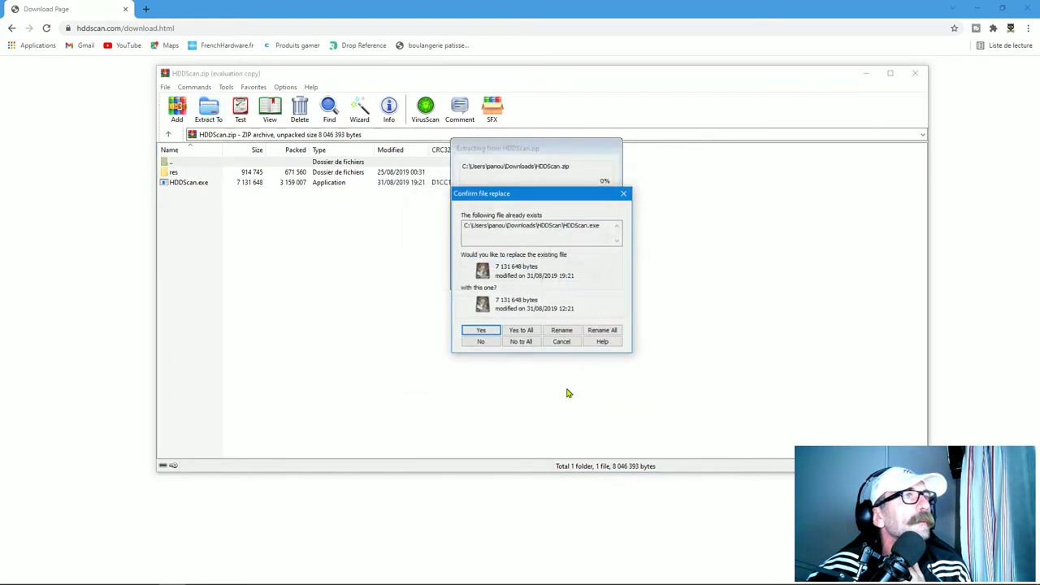
pyautogui.click(486, 330)
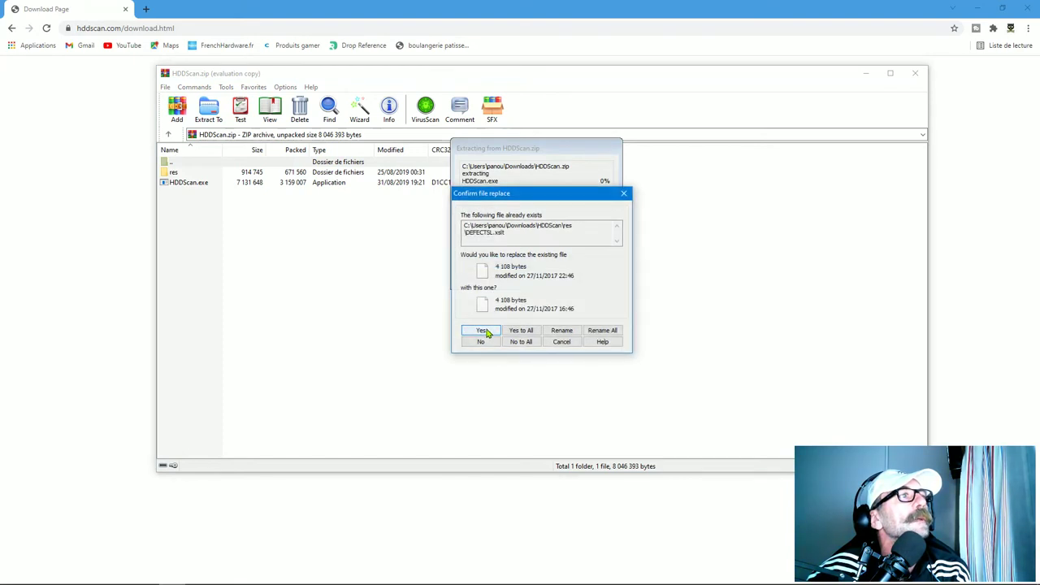
pyautogui.click(623, 193)
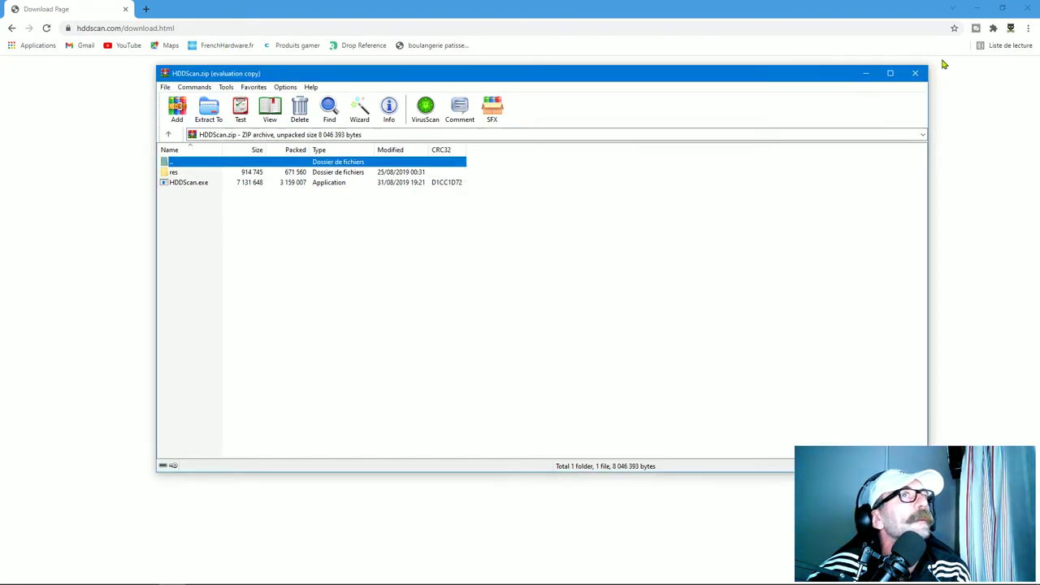
# - Close the archive and the browser, and delete the HDDScan archive from the Téléchargements folder in File Explorer
pyautogui.click(913, 74)
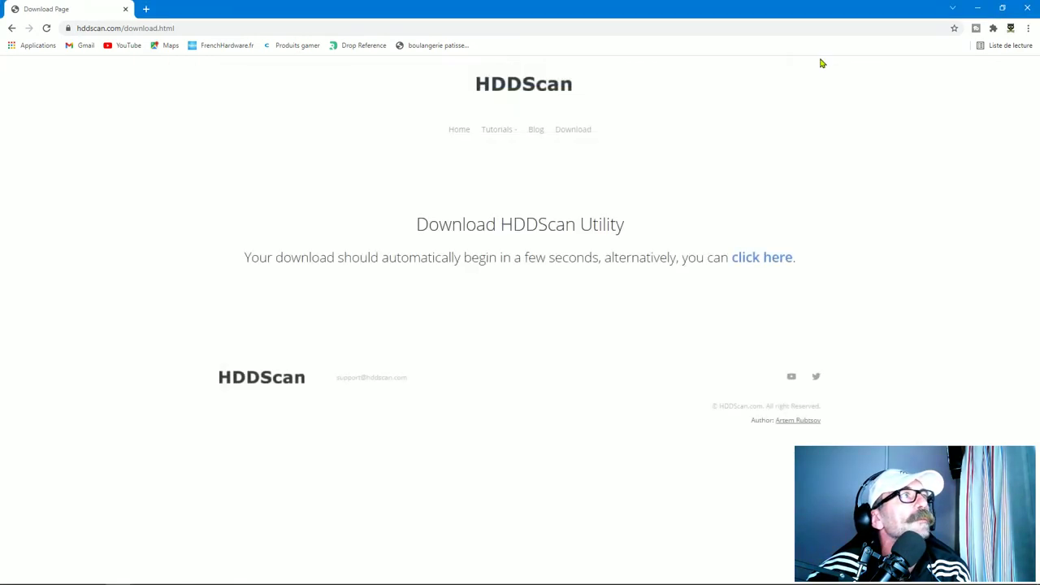
pyautogui.click(1021, 8)
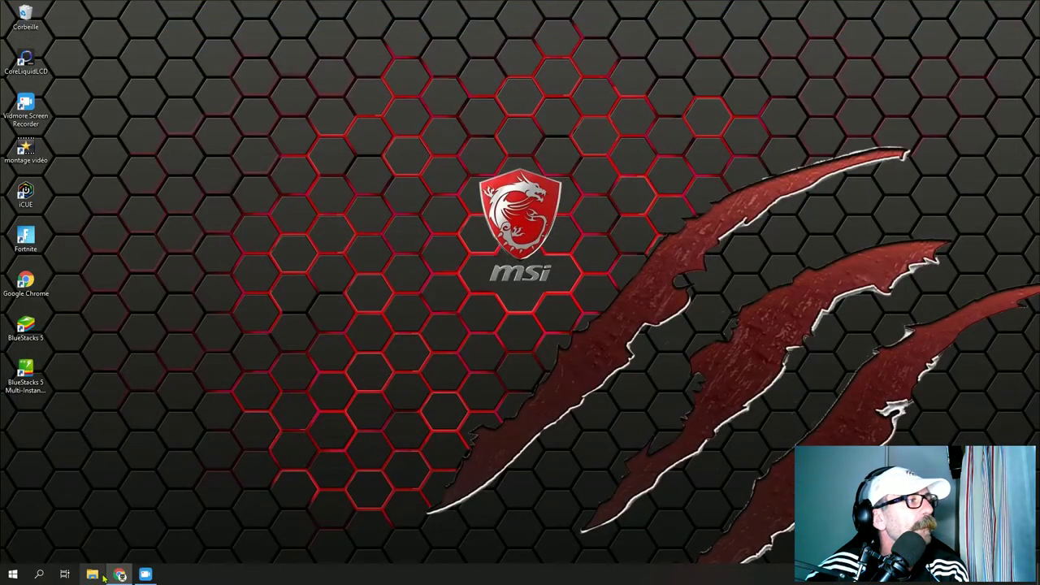
pyautogui.click(93, 575)
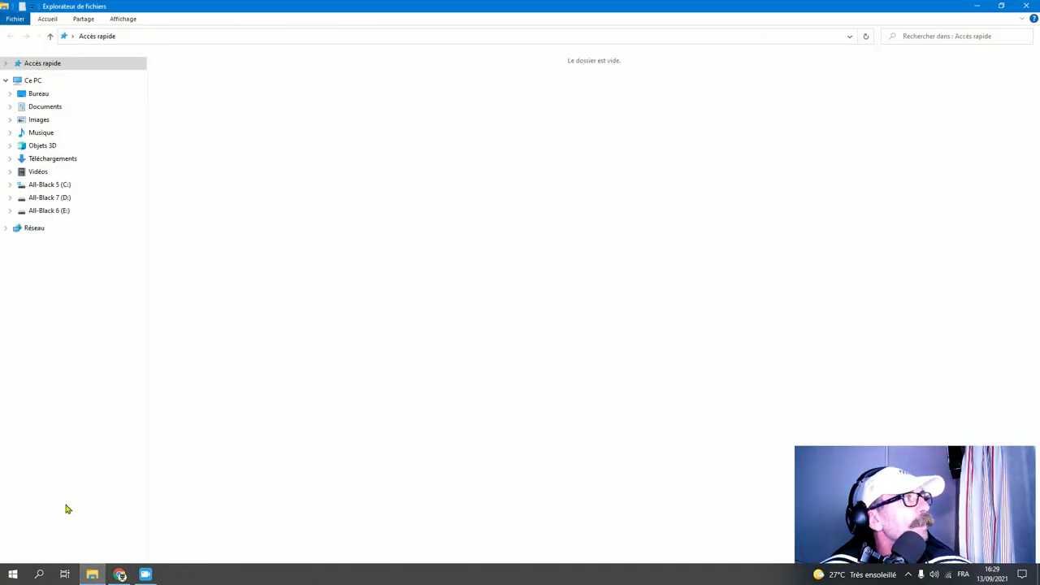
pyautogui.click(77, 160)
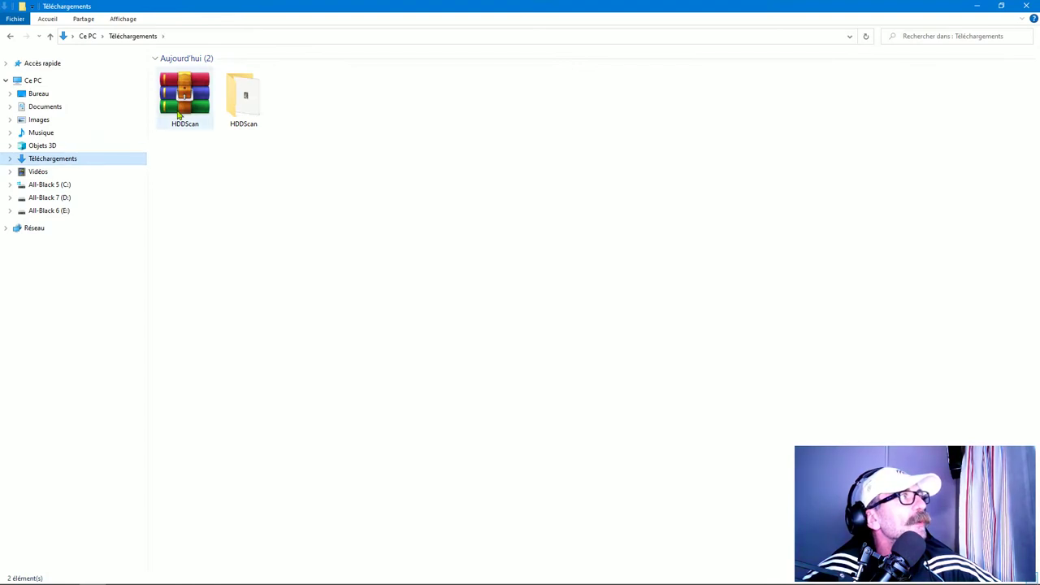
pyautogui.click(183, 112)
pyautogui.rightClick(183, 112)
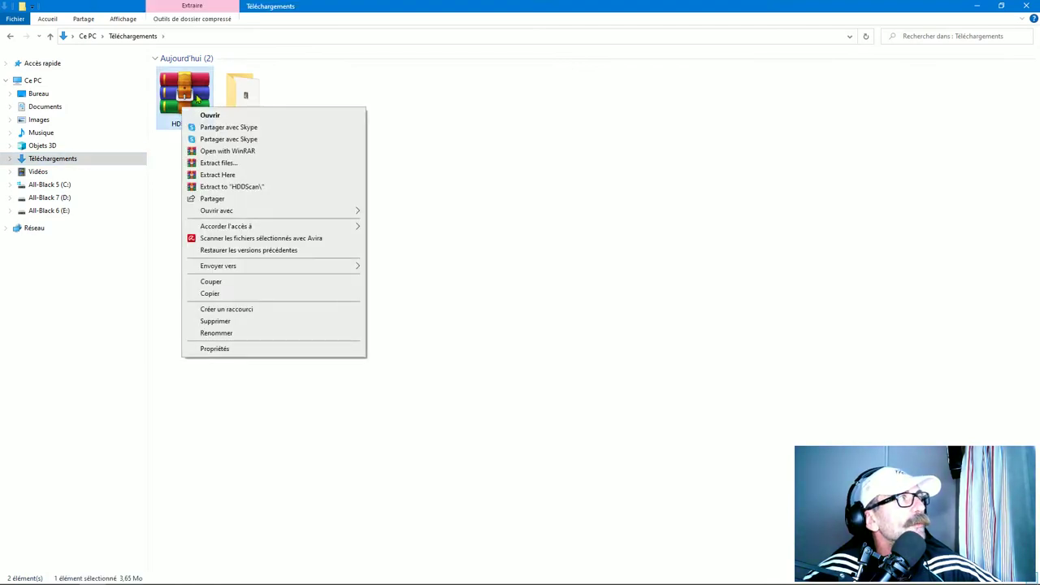
pyautogui.click(205, 320)
pyautogui.click(977, 494)
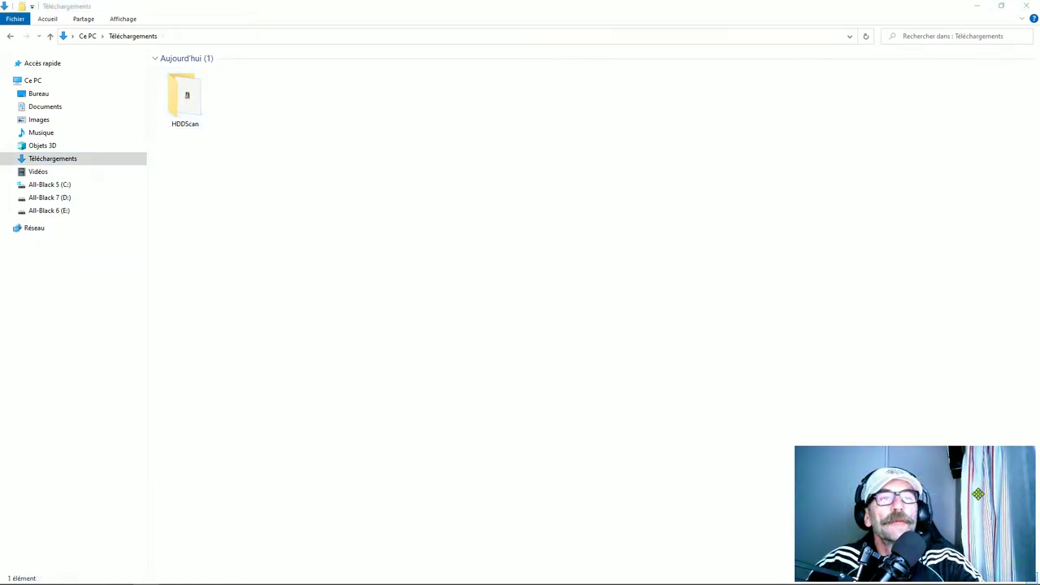
# - Launch the HDDScan application from the extracted HDDScan folder and minimize File Explorer
pyautogui.doubleClick(186, 113)
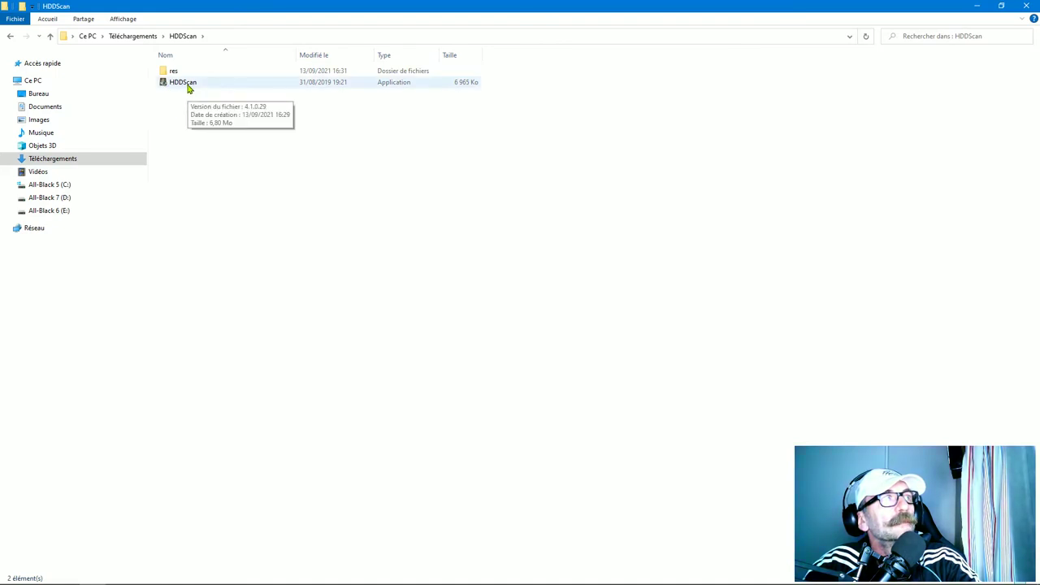
pyautogui.doubleClick(188, 84)
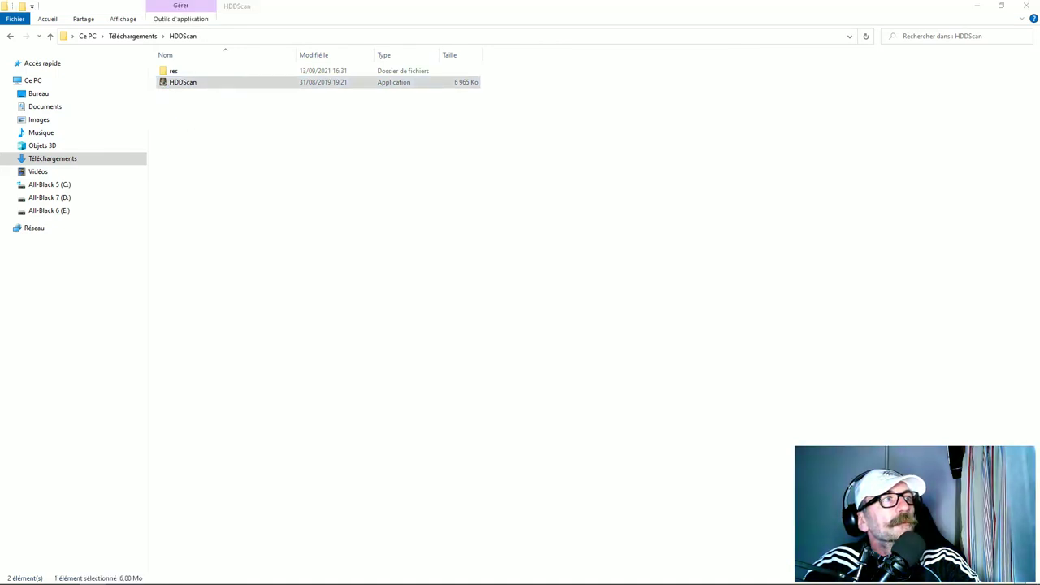
pyautogui.click(976, 6)
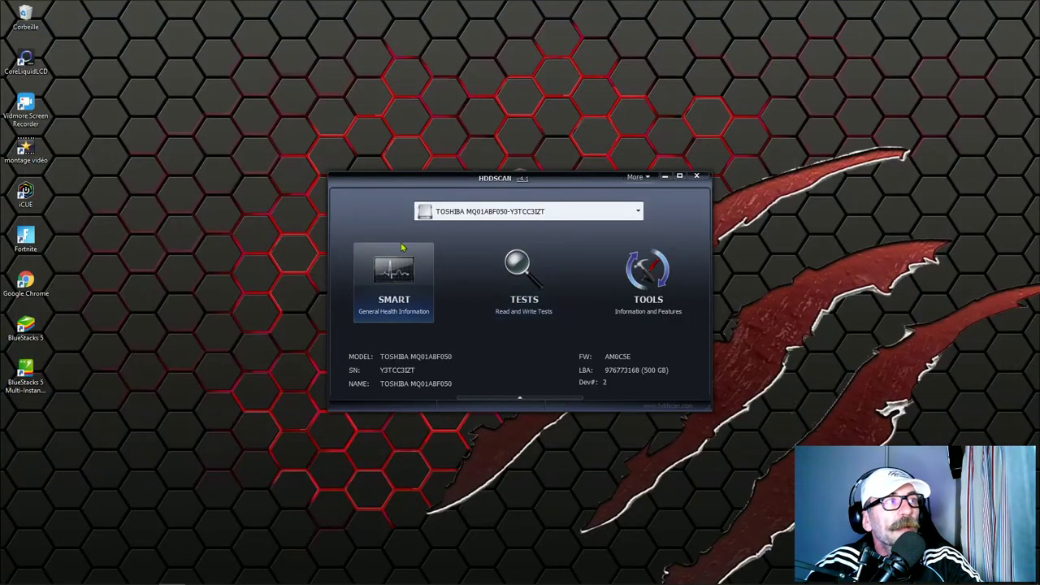
# - View the S.M.A.R.T. report of the TOSHIBA MQ01ABF050 drive in HDDScan and close the report
pyautogui.click(400, 282)
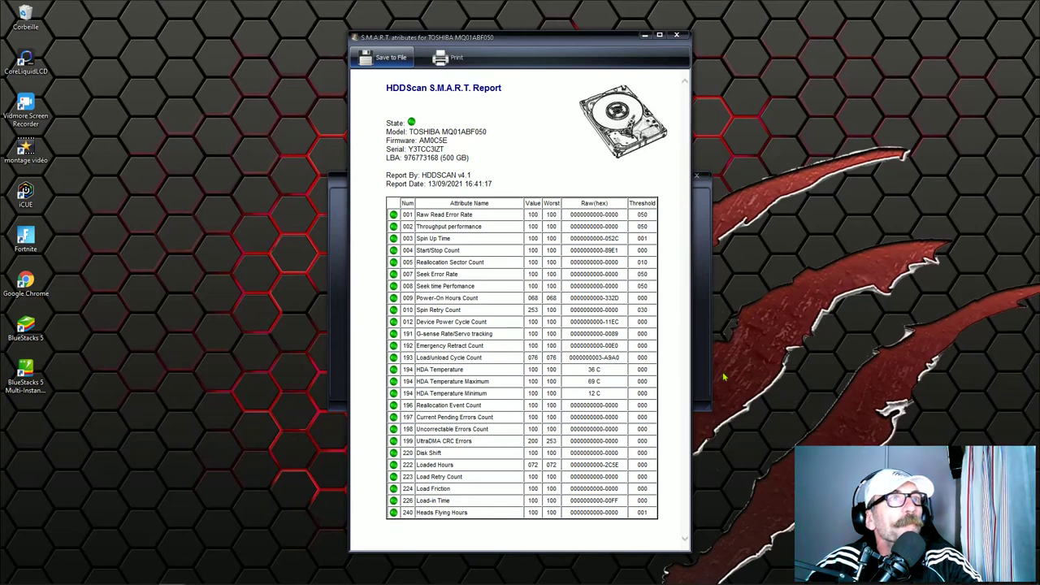
pyautogui.click(676, 35)
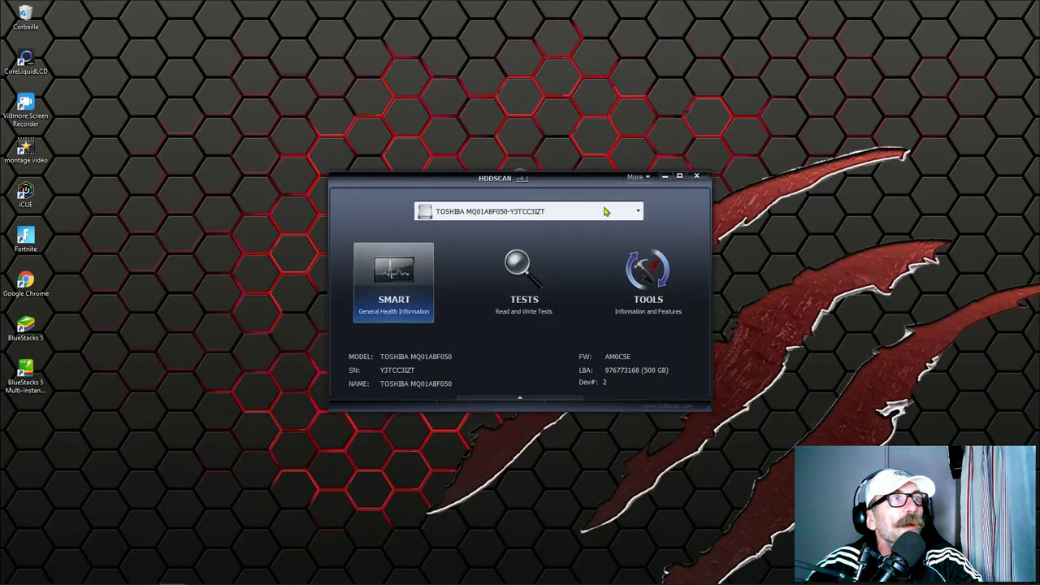
# - Open HDDScan's list of drives to choose another one
pyautogui.click(604, 211)
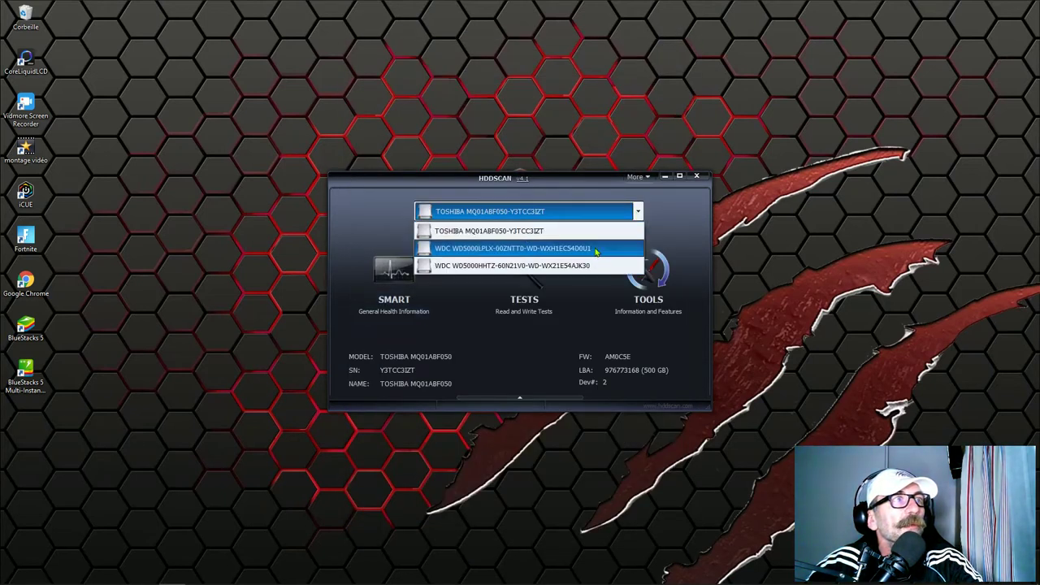